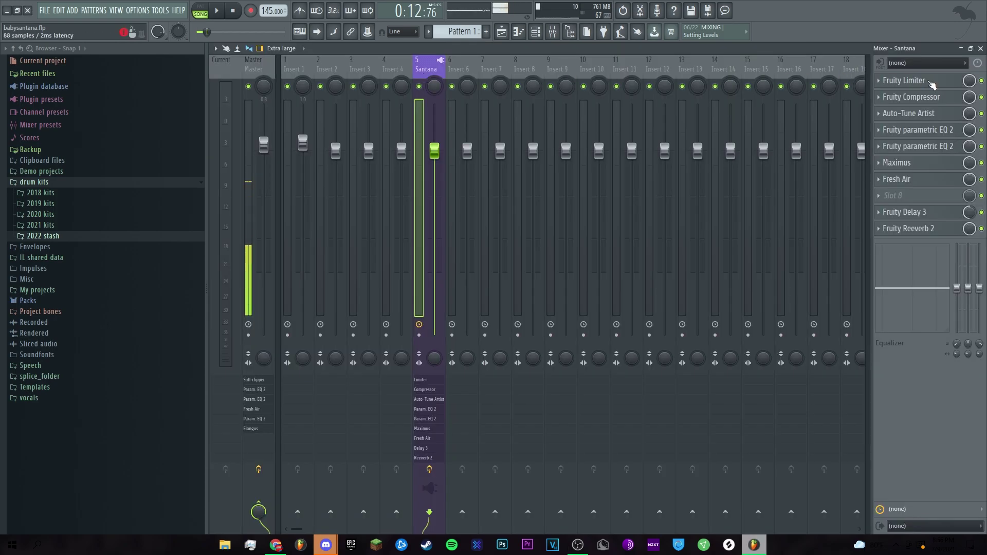
Lower the Fruity Limiter ceiling on the vocals from -6.8 dB to -7.3 dB
click(933, 84)
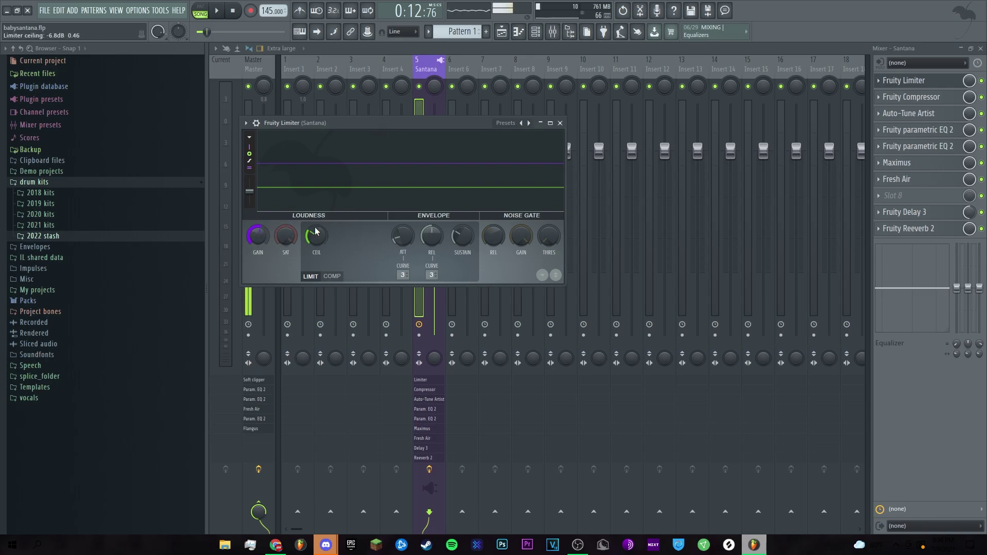
scroll(311, 235, down, 3)
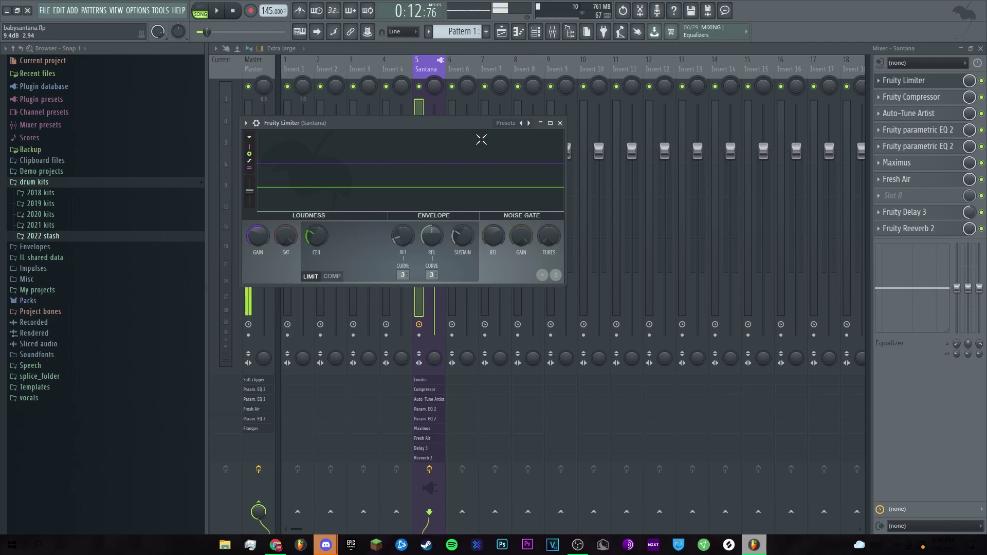
click(560, 123)
Review the Fruity Compressor (threshold -32.1 dB, ratio 9:1, Vintage), then open Auto-Tune Artist
click(912, 97)
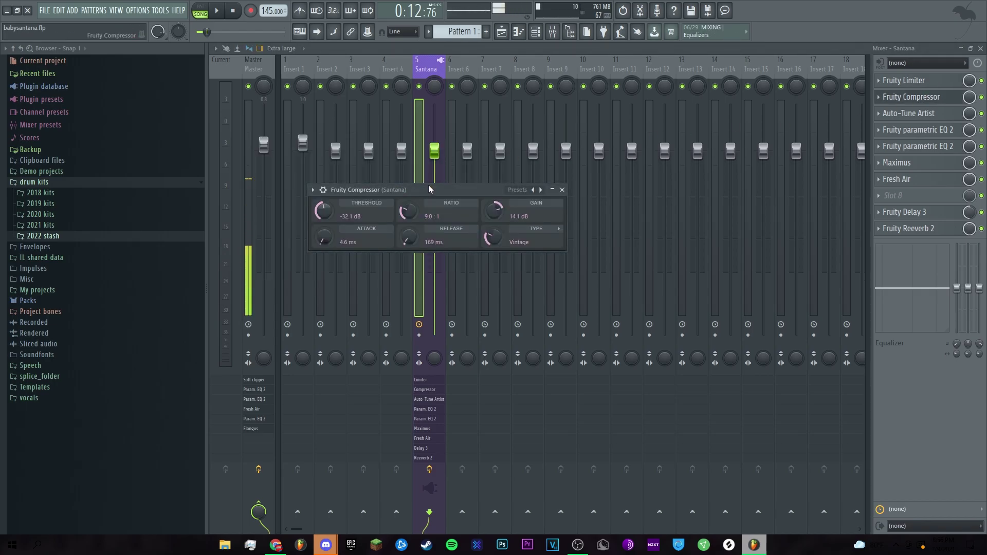
drag(428, 187, 441, 190)
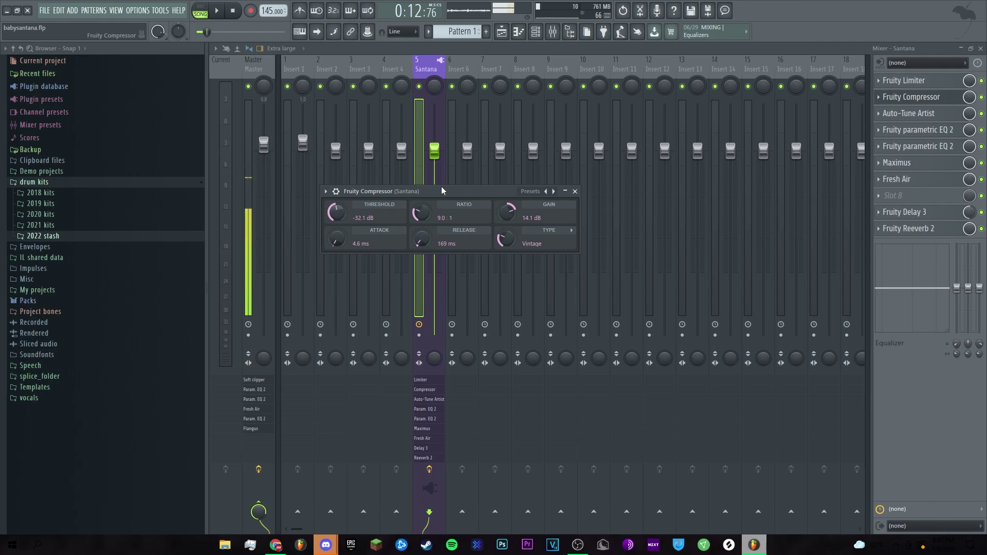
click(575, 190)
click(910, 113)
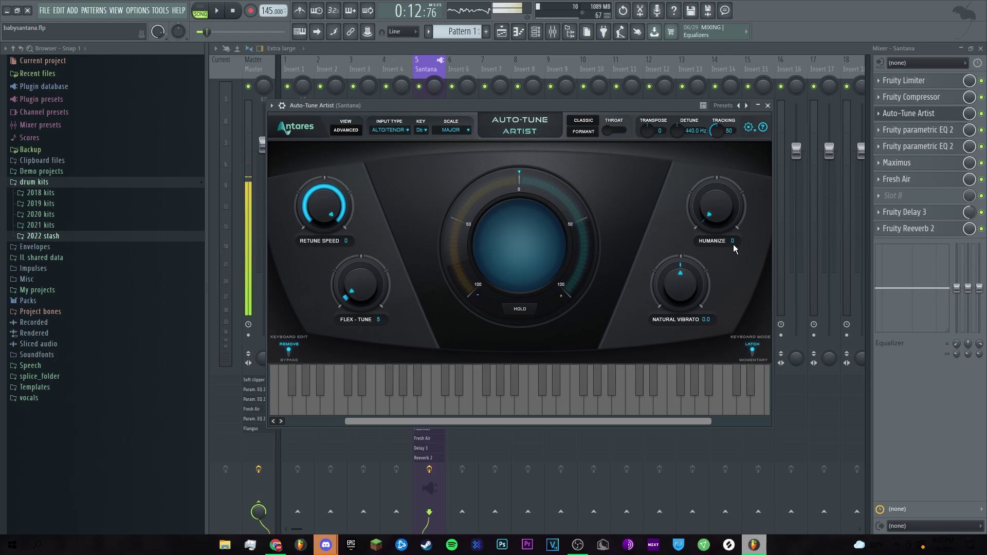
Boost the Parametric EQ 2 high band near 8.6 kHz and set band 5 to 1108 Hz, -4.5 dB
click(909, 114)
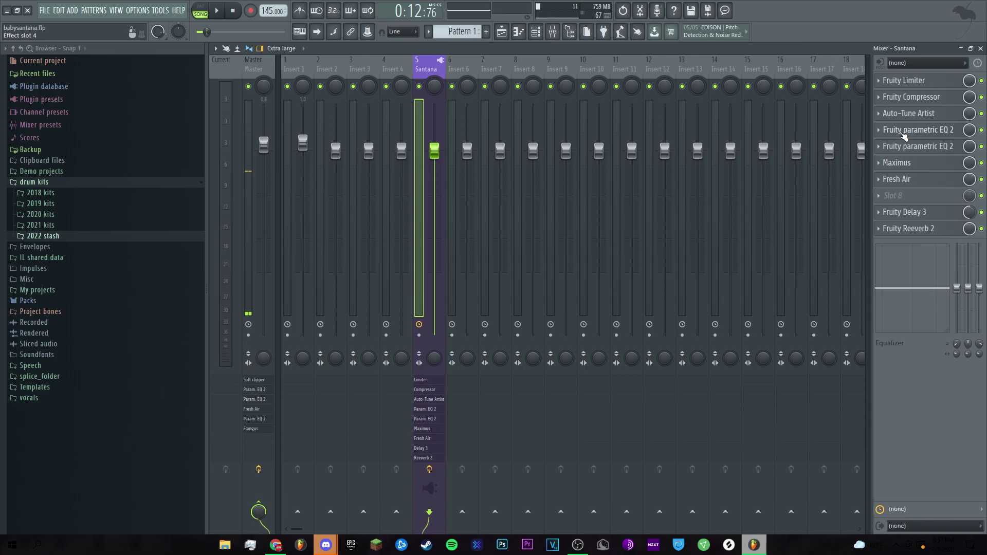
click(917, 130)
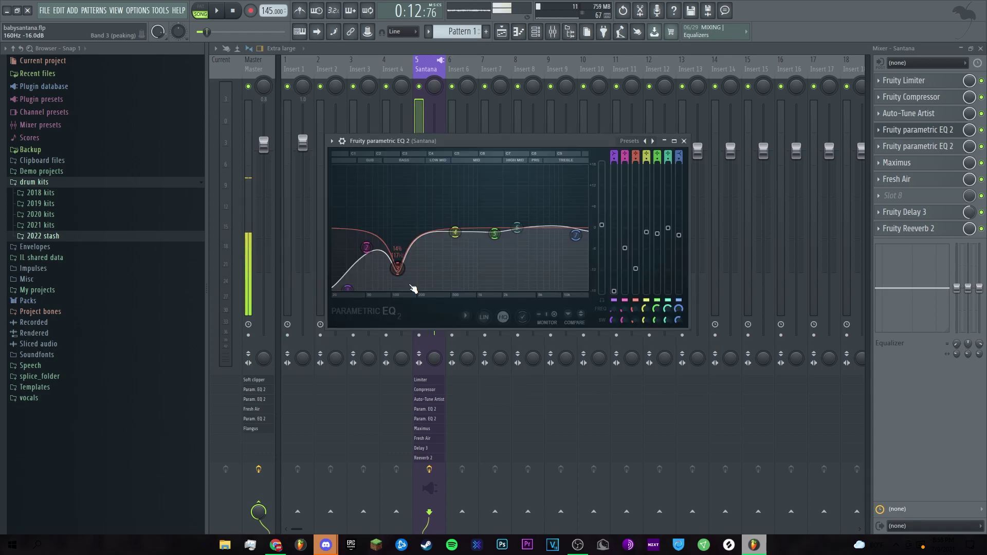
drag(517, 227, 557, 223)
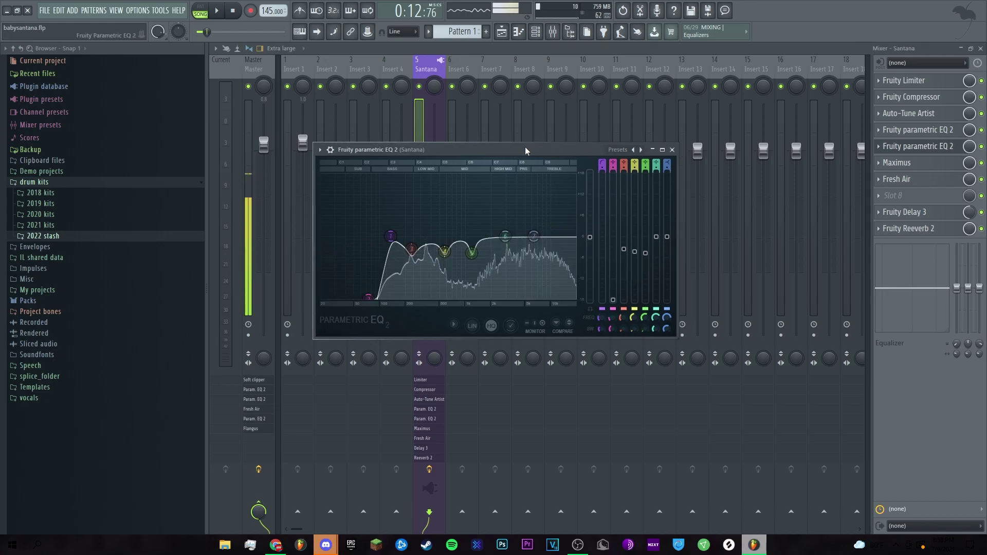
drag(518, 141, 503, 149)
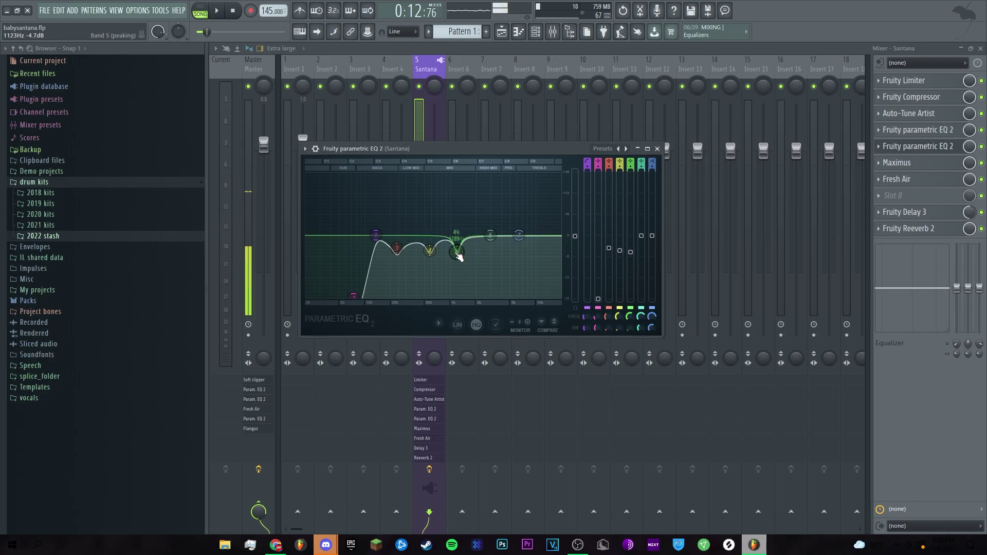
drag(458, 256, 457, 255)
Open the Santana track's Maximus plugin to show its mid-band compression curve
click(918, 146)
click(898, 163)
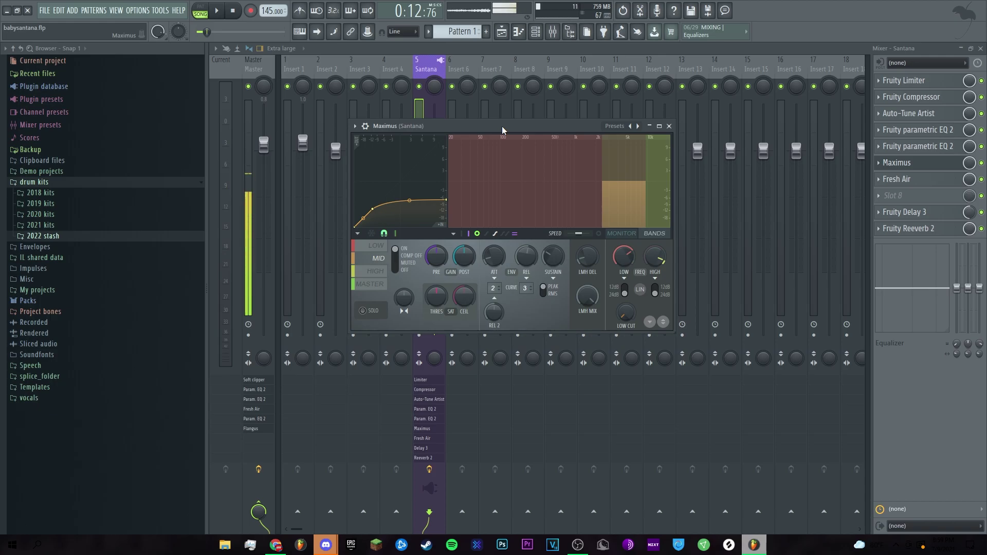
Check Fresh Air's Mid Air and High Air (both 33), then close its window
click(897, 179)
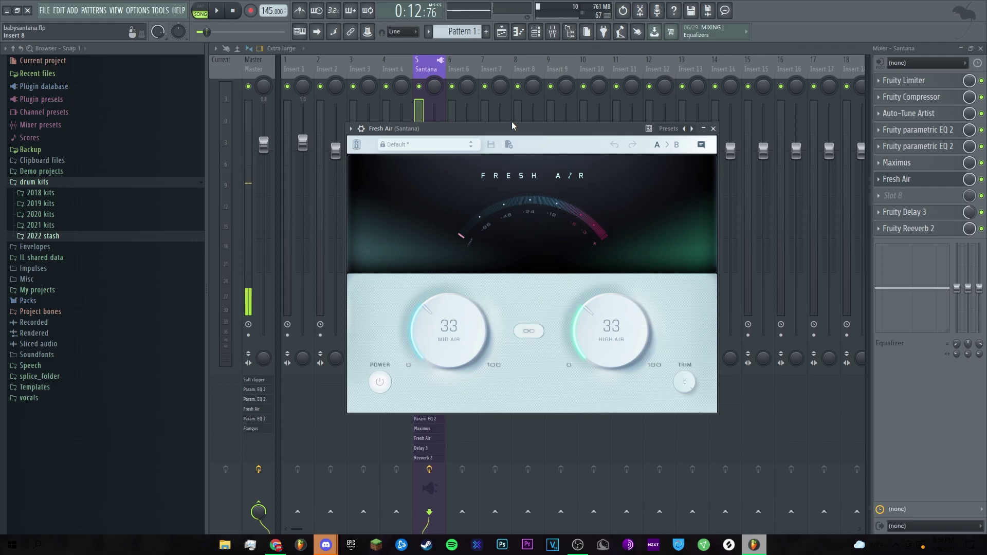
drag(512, 124, 498, 126)
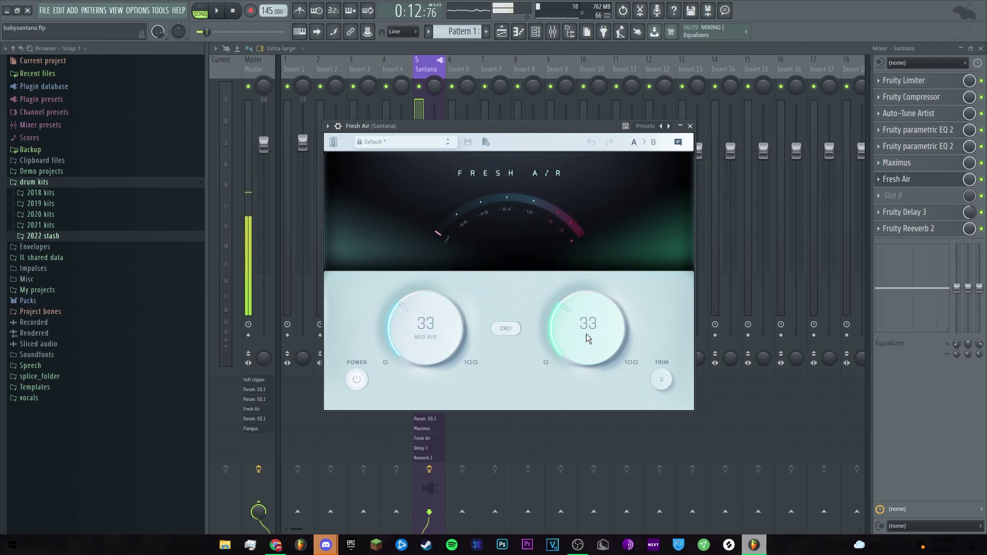
mouse_move(610, 328)
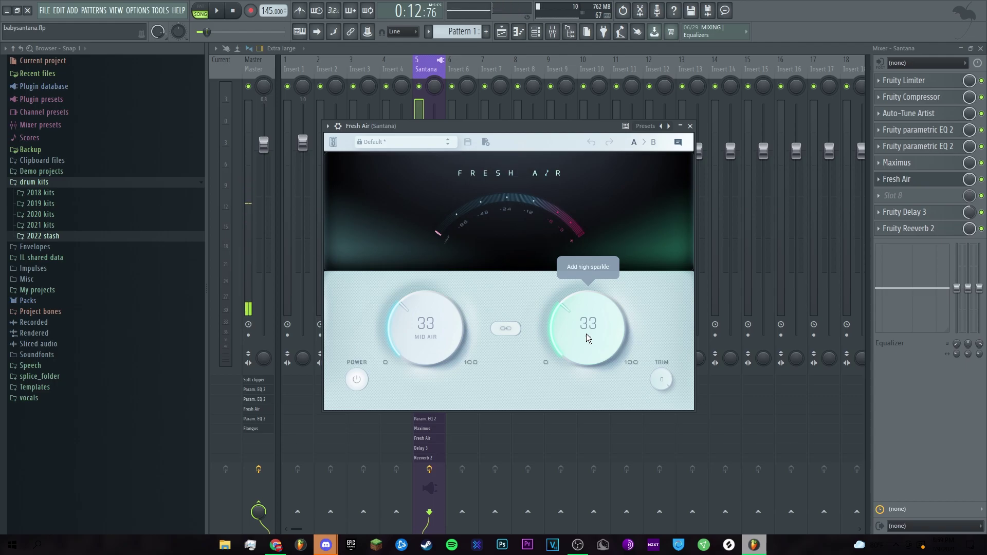
click(899, 179)
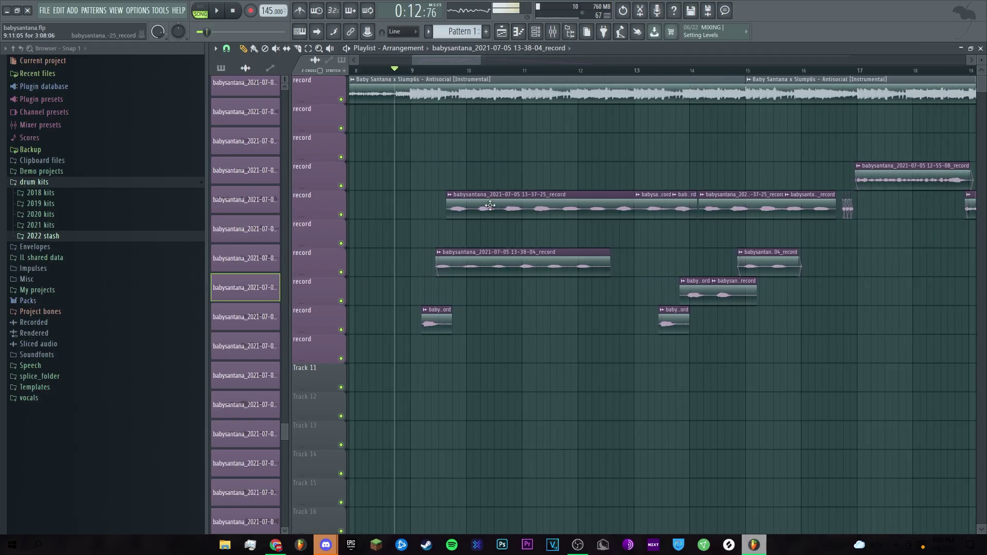
scroll(490, 206, up, 2)
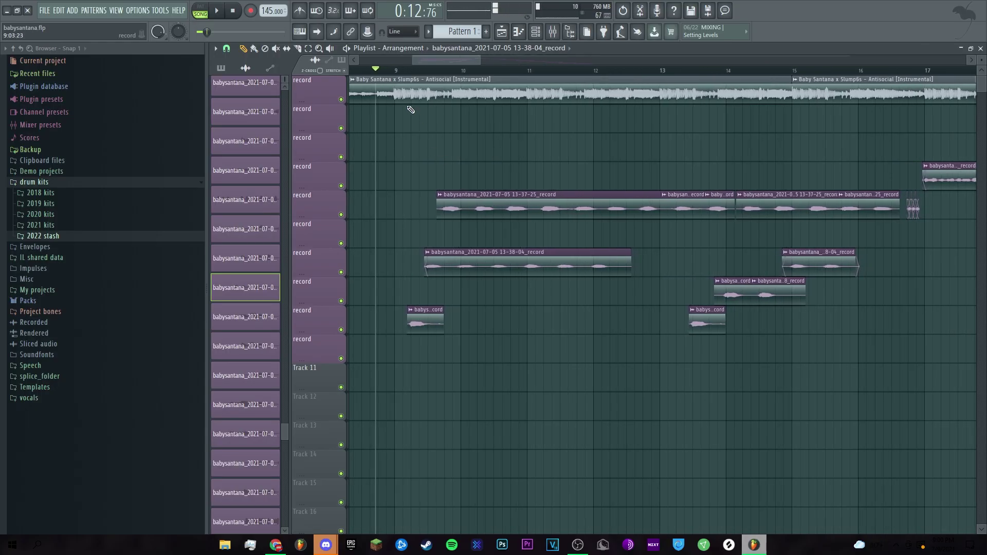
Mute Track 1, play the vocals from just after bar 9, stop, then move to bar 17
click(344, 100)
drag(418, 70, 396, 71)
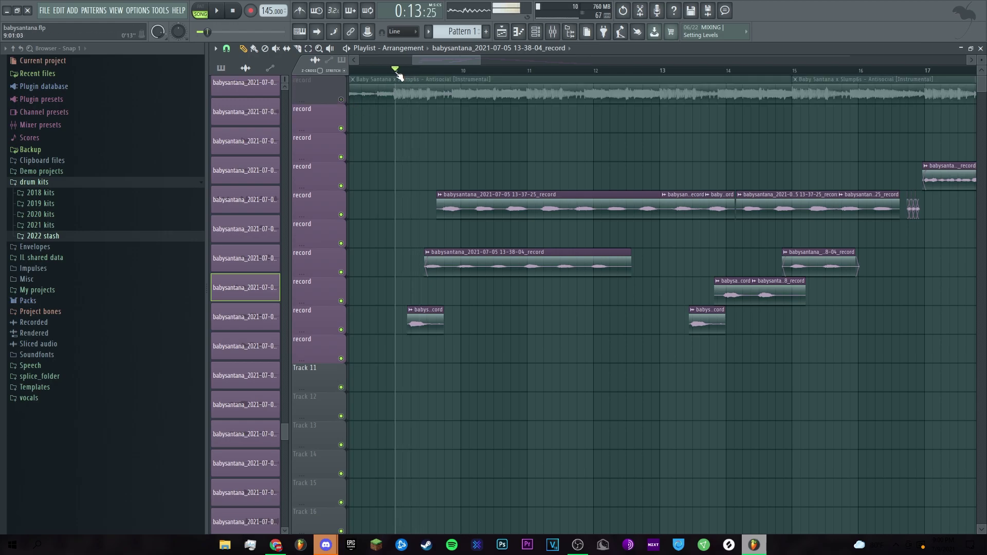
key(space)
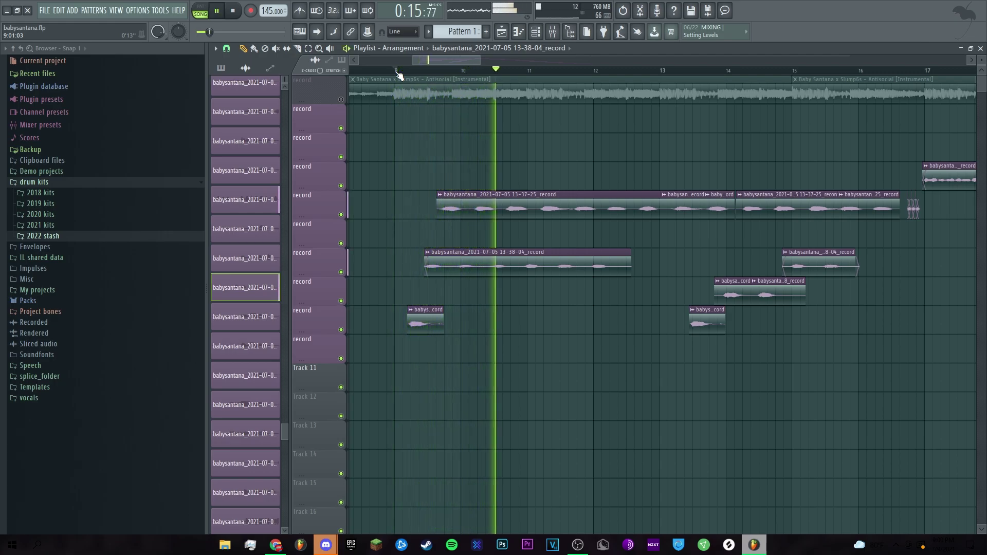
key(space)
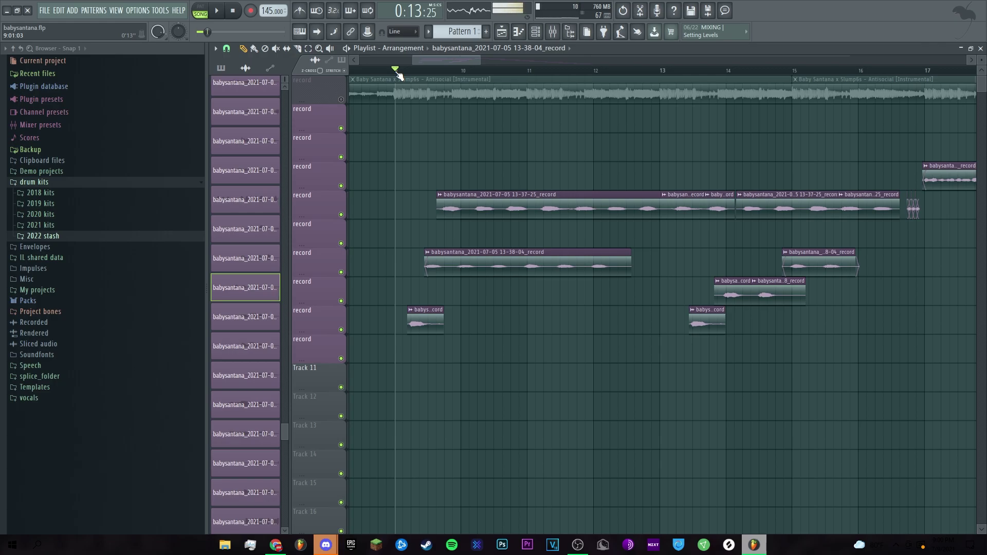
drag(397, 74, 464, 70)
click(501, 177)
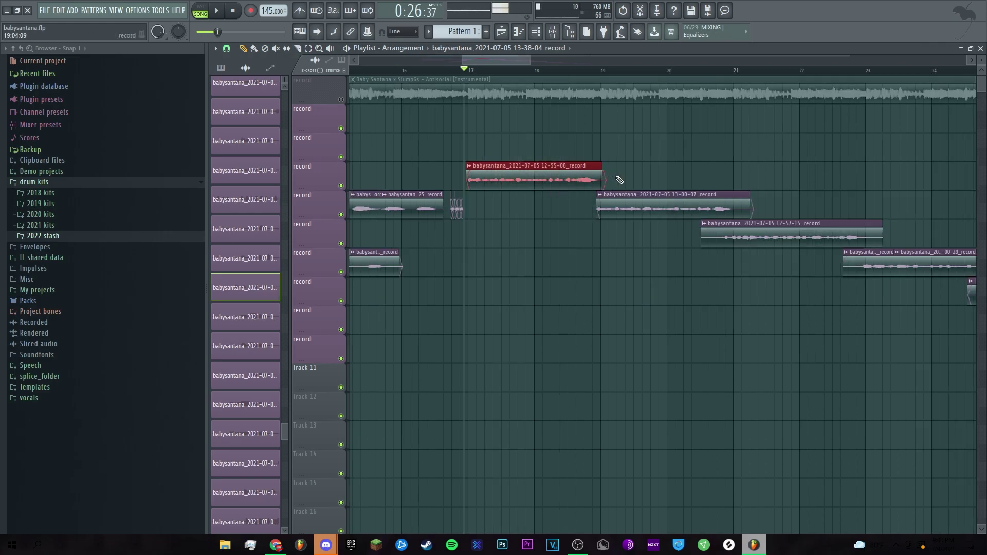
click(672, 203)
drag(769, 192, 826, 242)
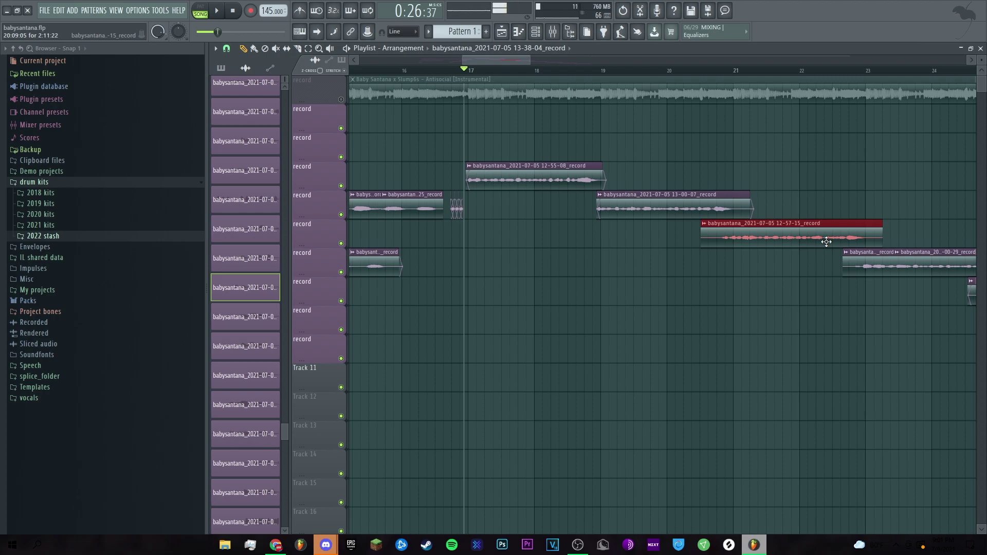
scroll(826, 241, down, 4)
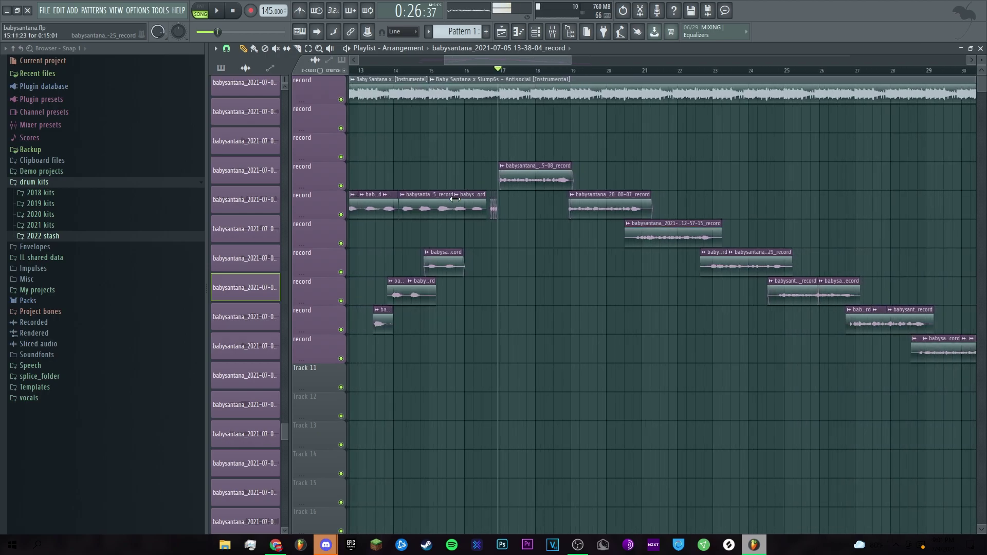